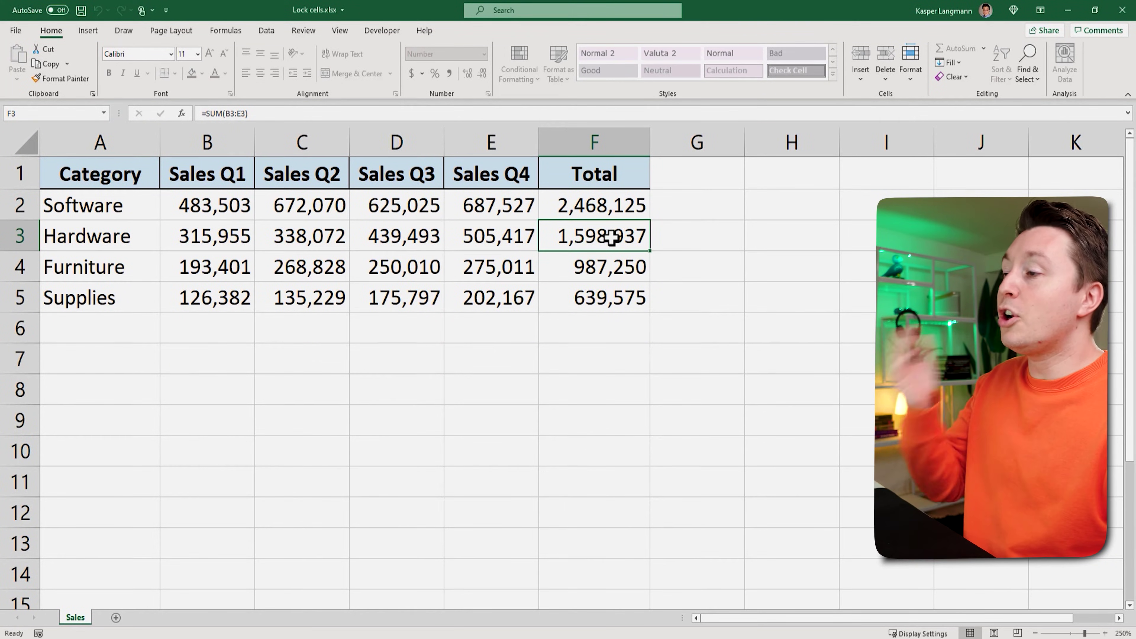
Step: After dismissing the protected Total-cell warning, set Hardware's Q3 sales in D3 to 300,000
double_click(611, 238)
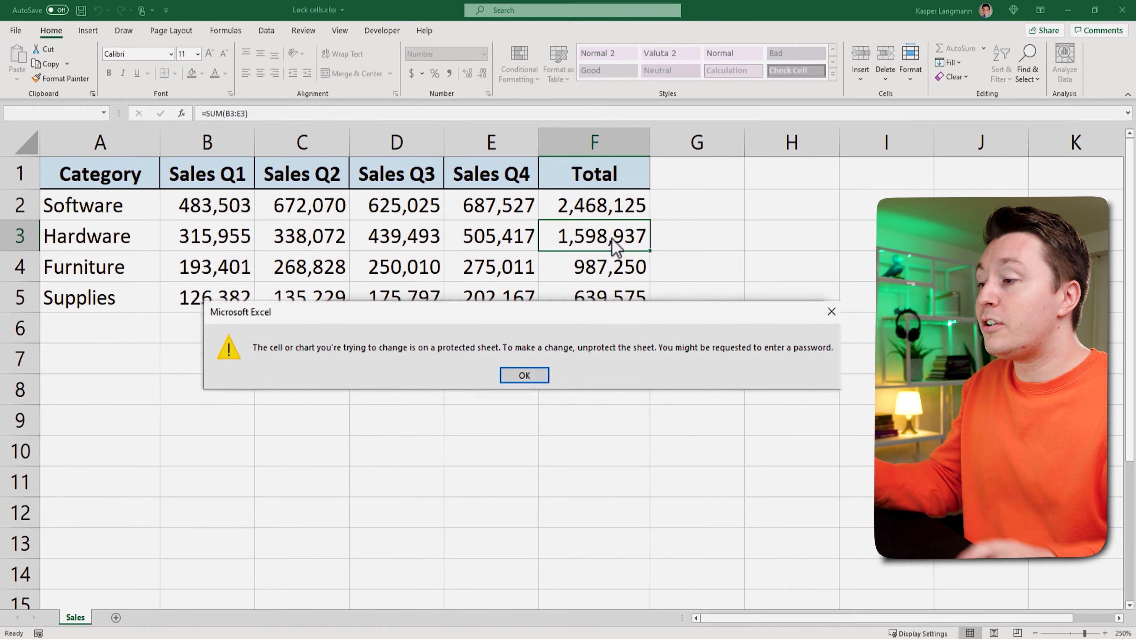
click(393, 232)
text(300,000)
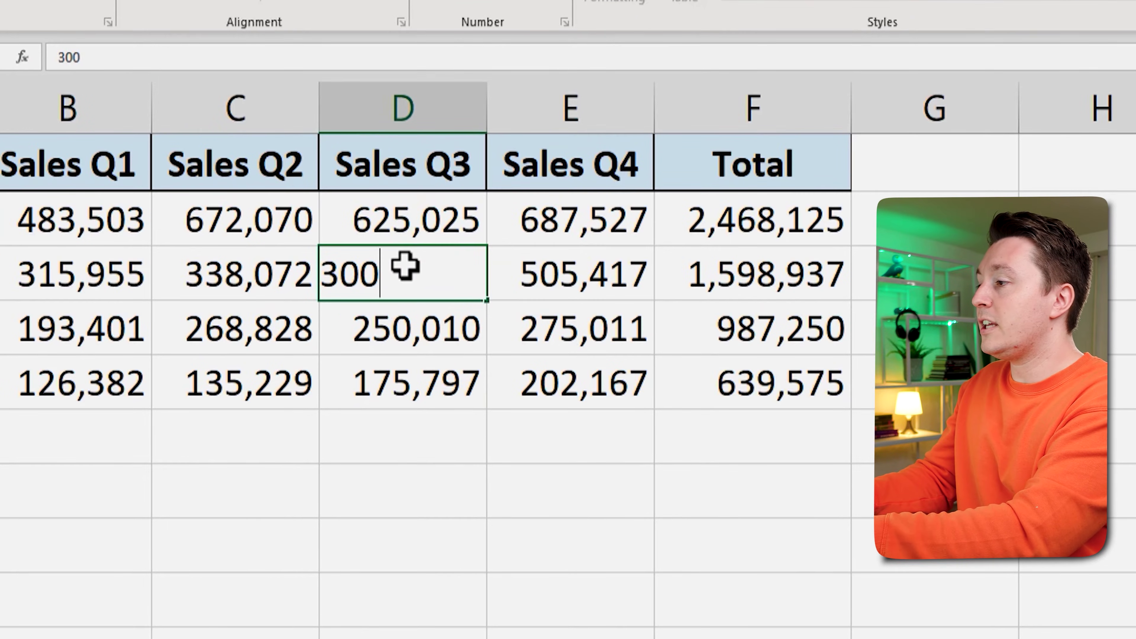
key(Return)
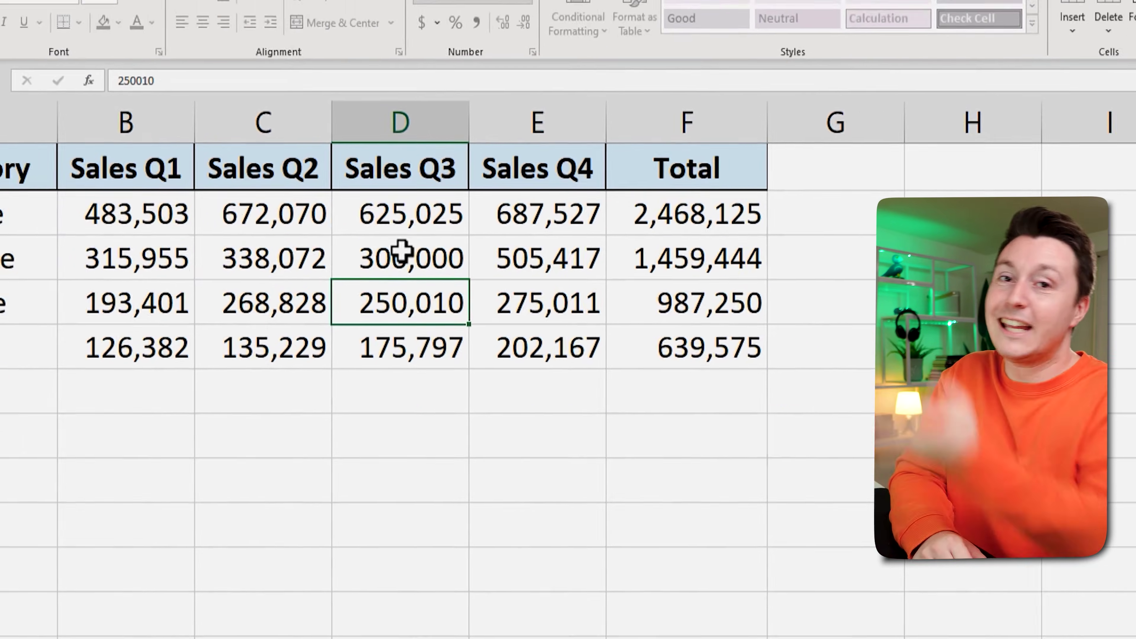
click(572, 365)
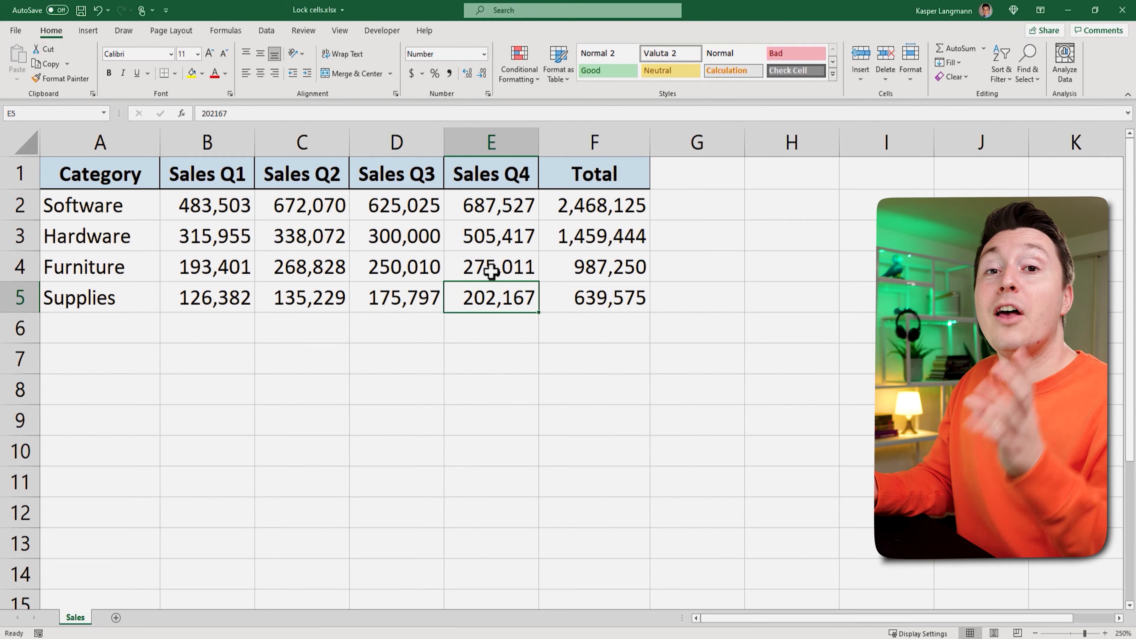
click(490, 275)
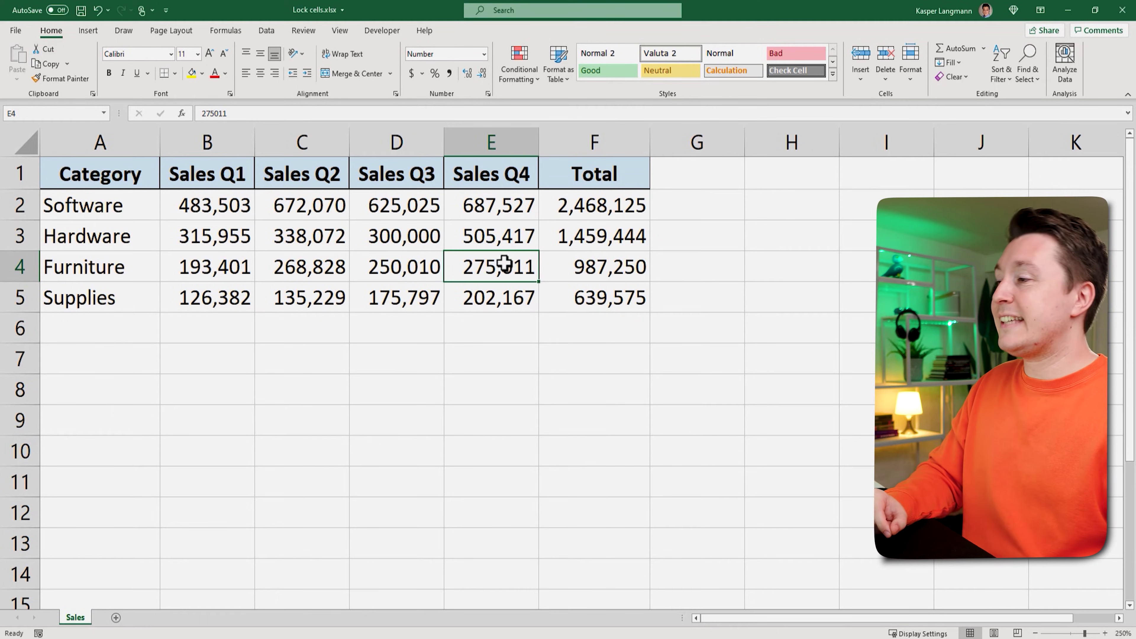
key(Down)
key(Left)
key(Left)
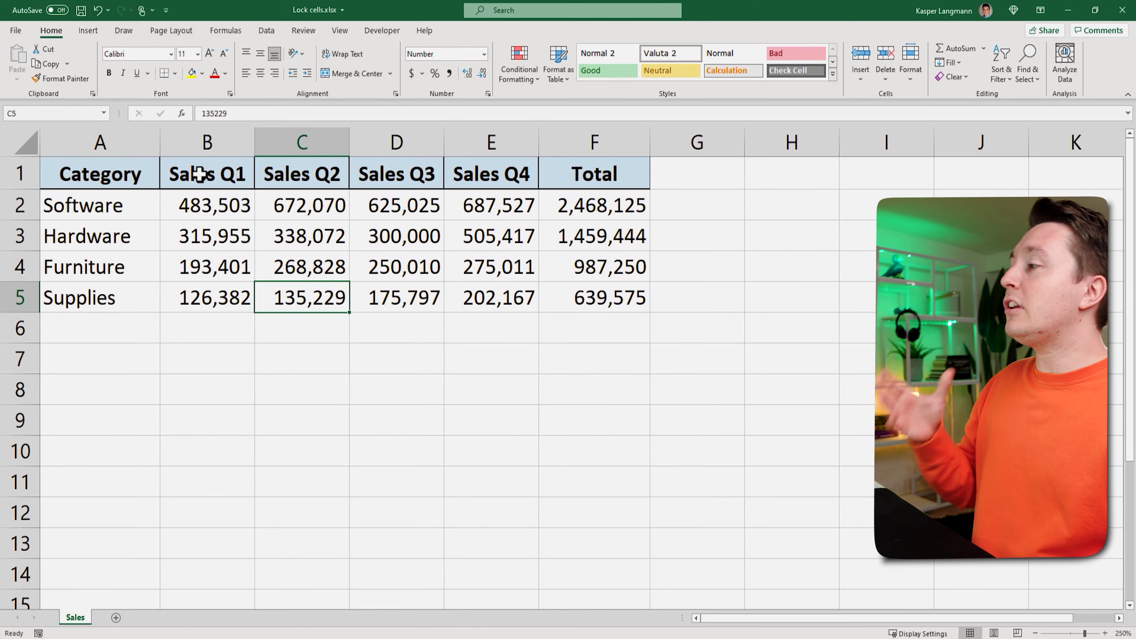
drag(133, 175, 586, 175)
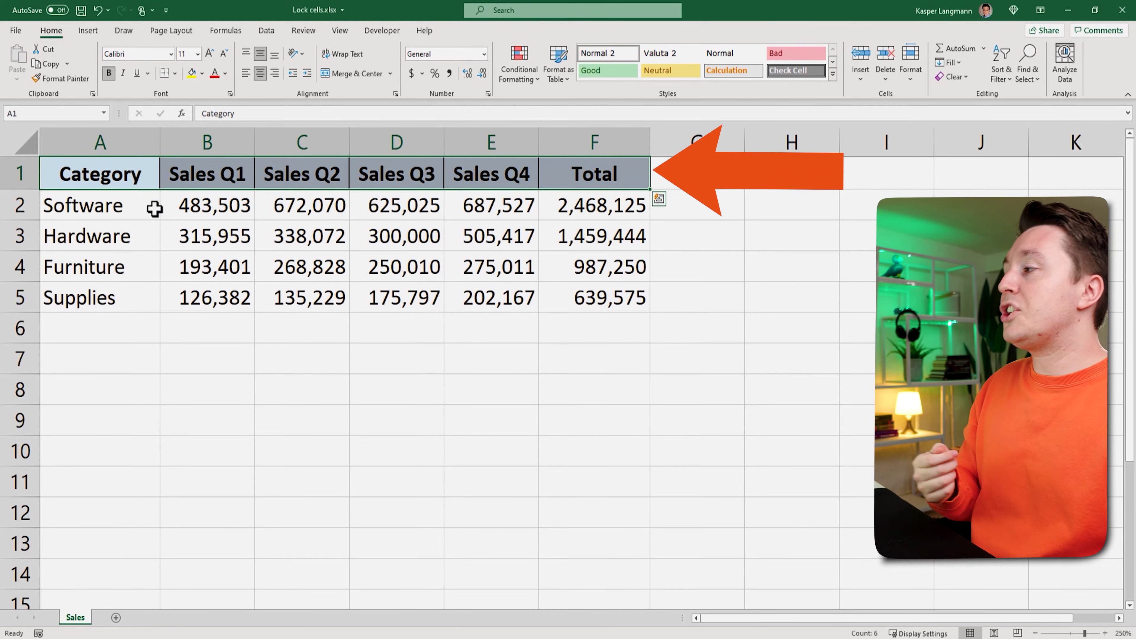
drag(122, 197, 157, 286)
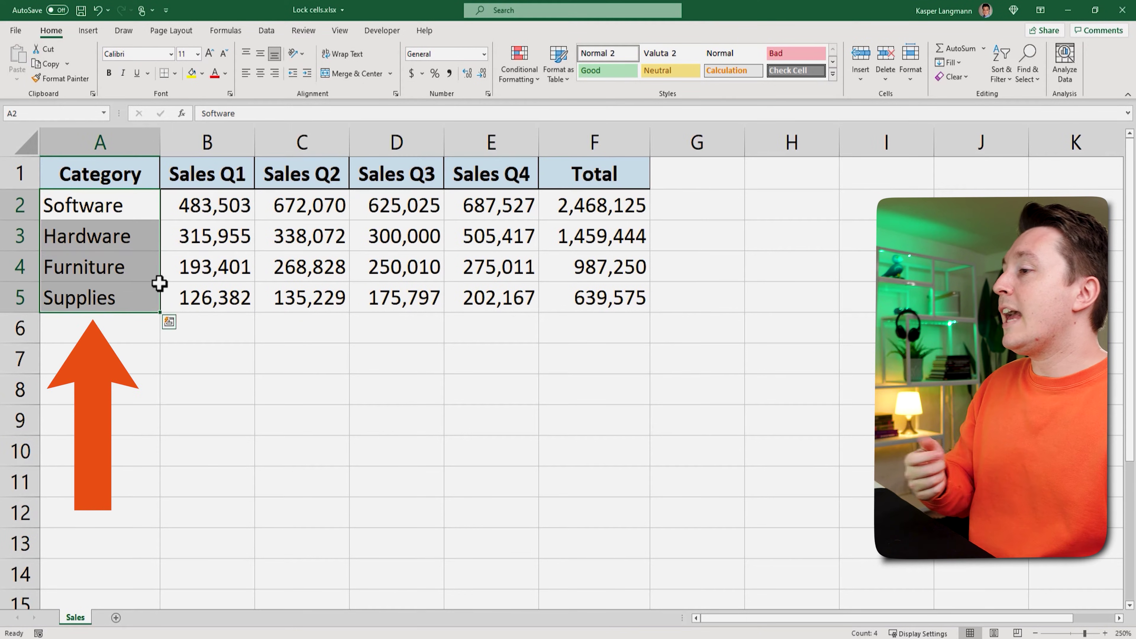
click(612, 206)
drag(612, 204, 608, 286)
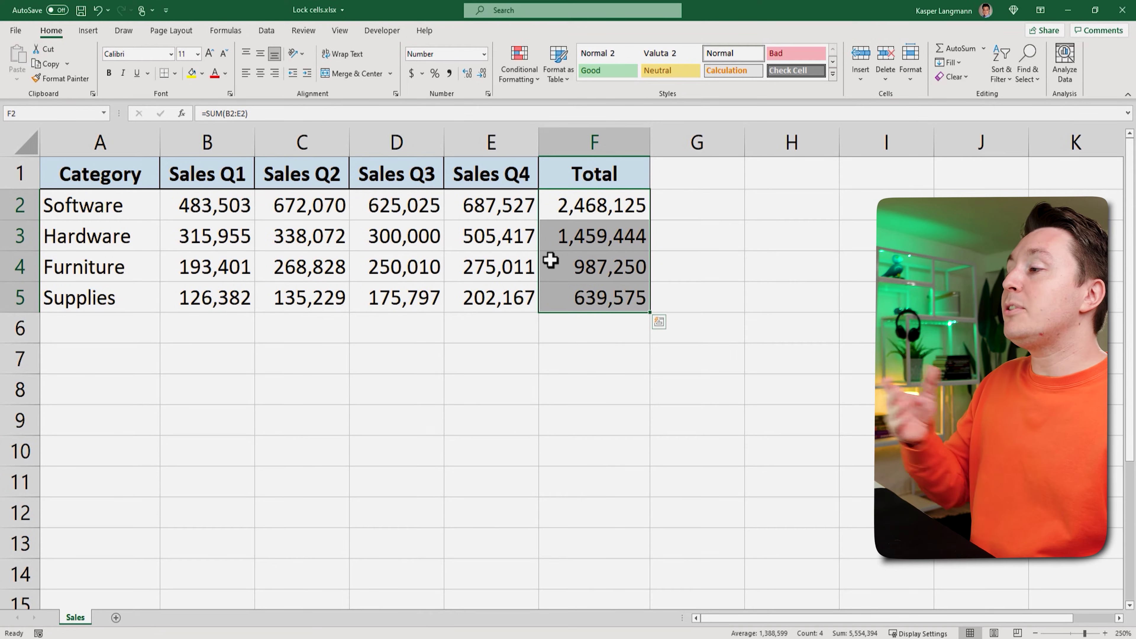
drag(233, 197, 486, 298)
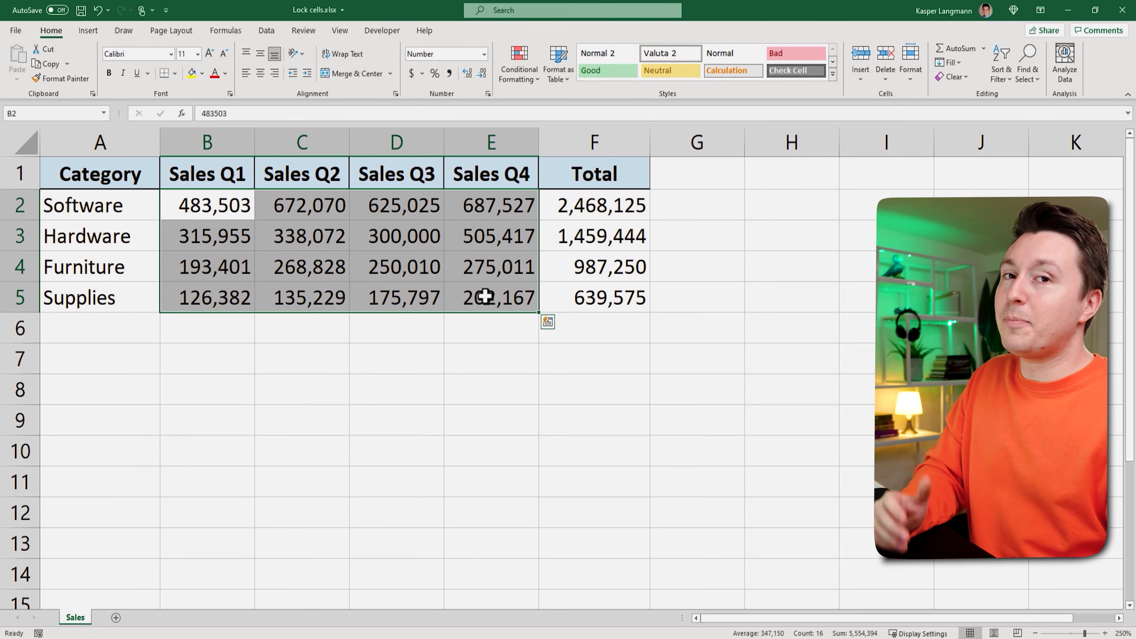
Step: Clear the Locked protection setting for the quarterly sales range B2:E5 via Format Cells
click(599, 206)
drag(246, 218, 468, 297)
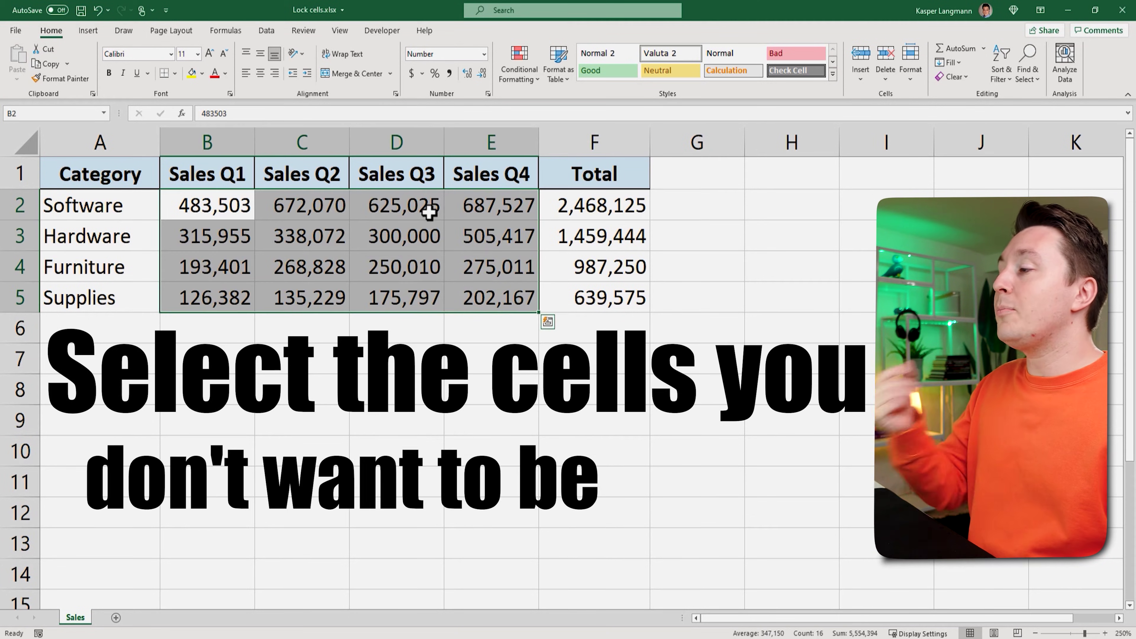
right_click(196, 203)
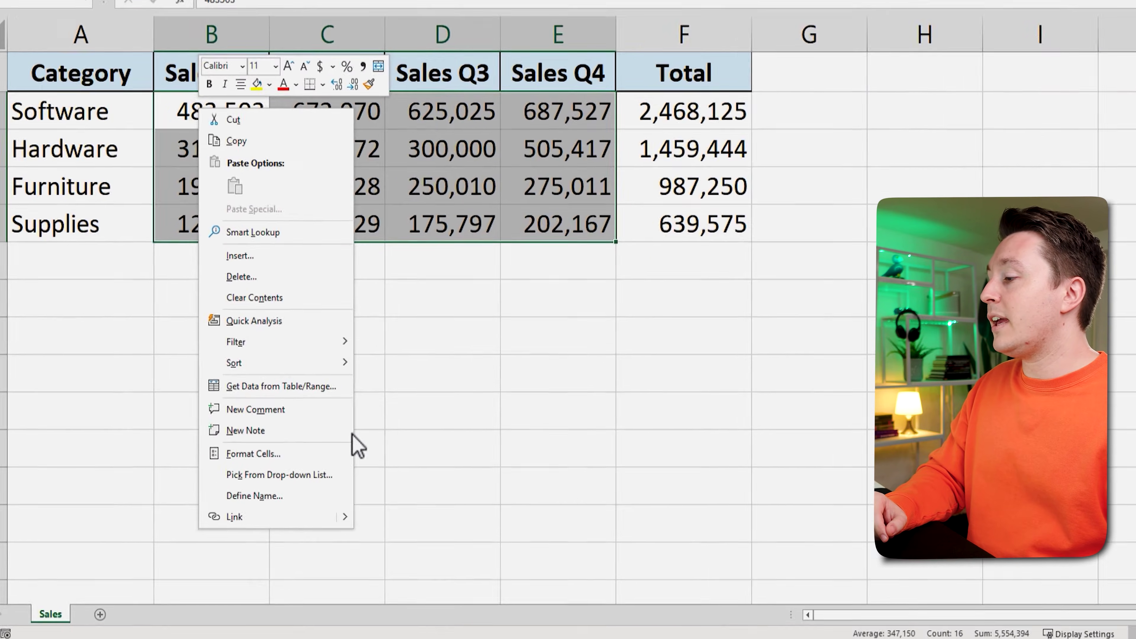
click(251, 487)
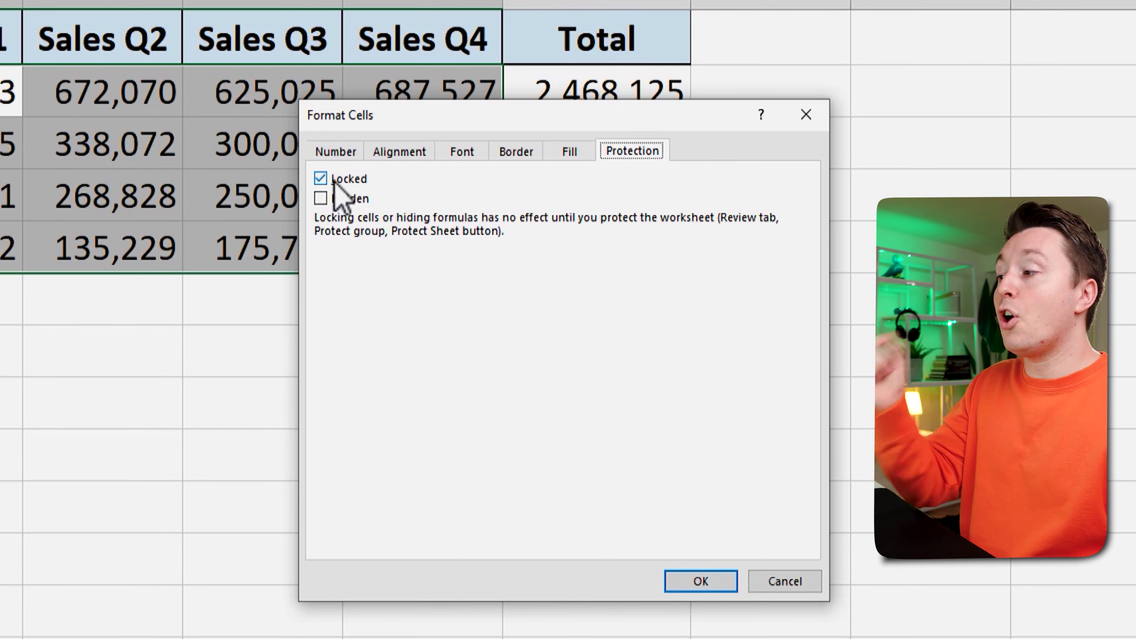
click(323, 188)
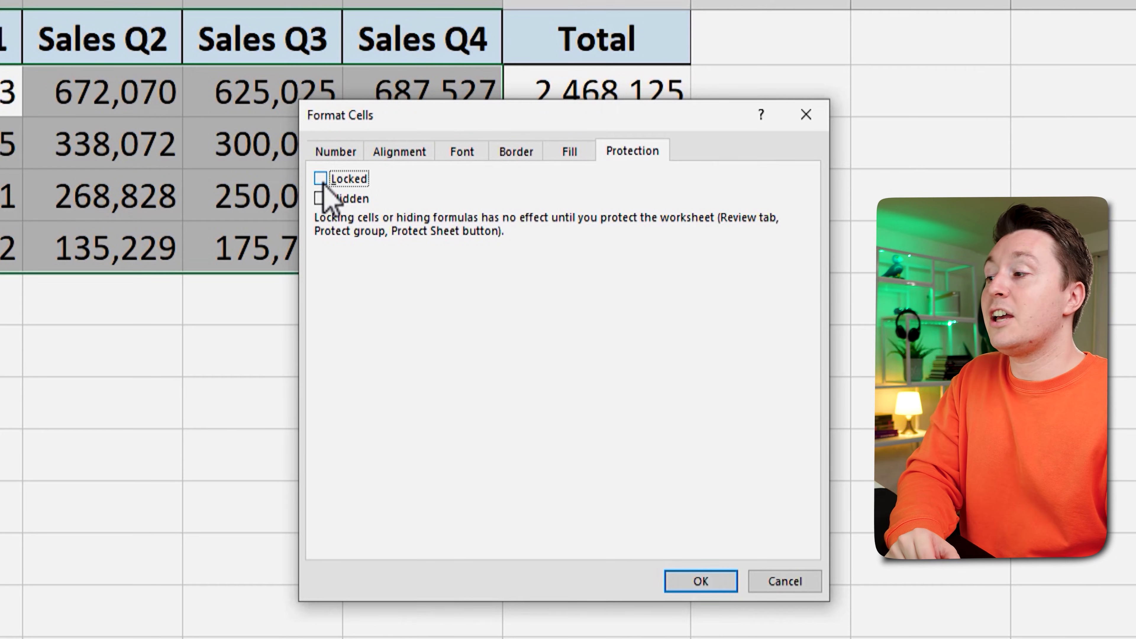
click(700, 581)
click(185, 160)
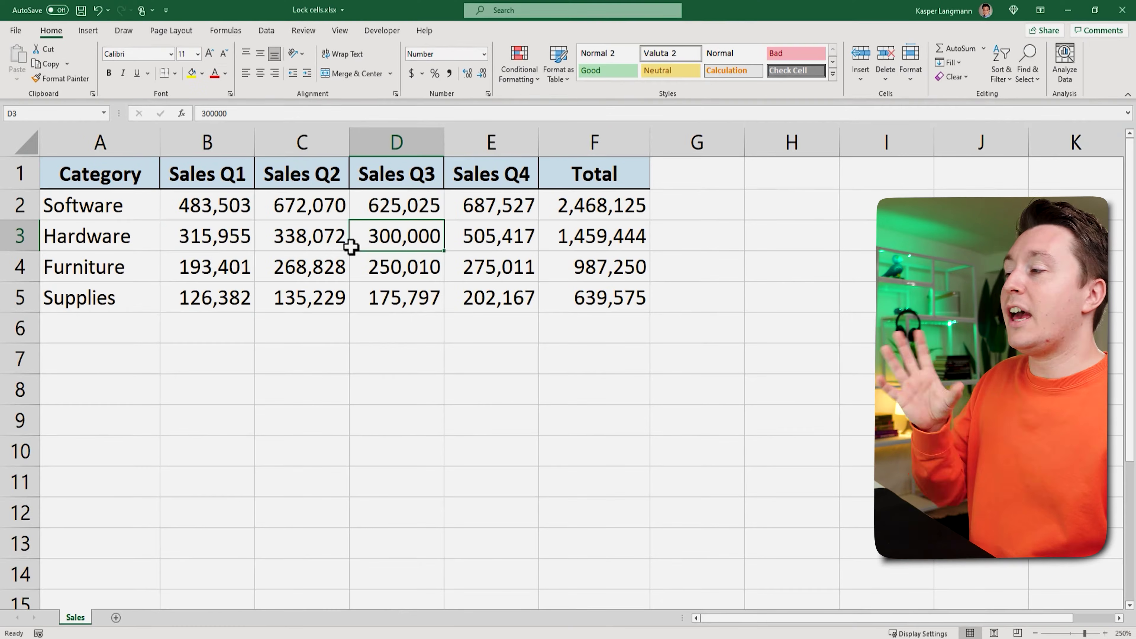
click(583, 205)
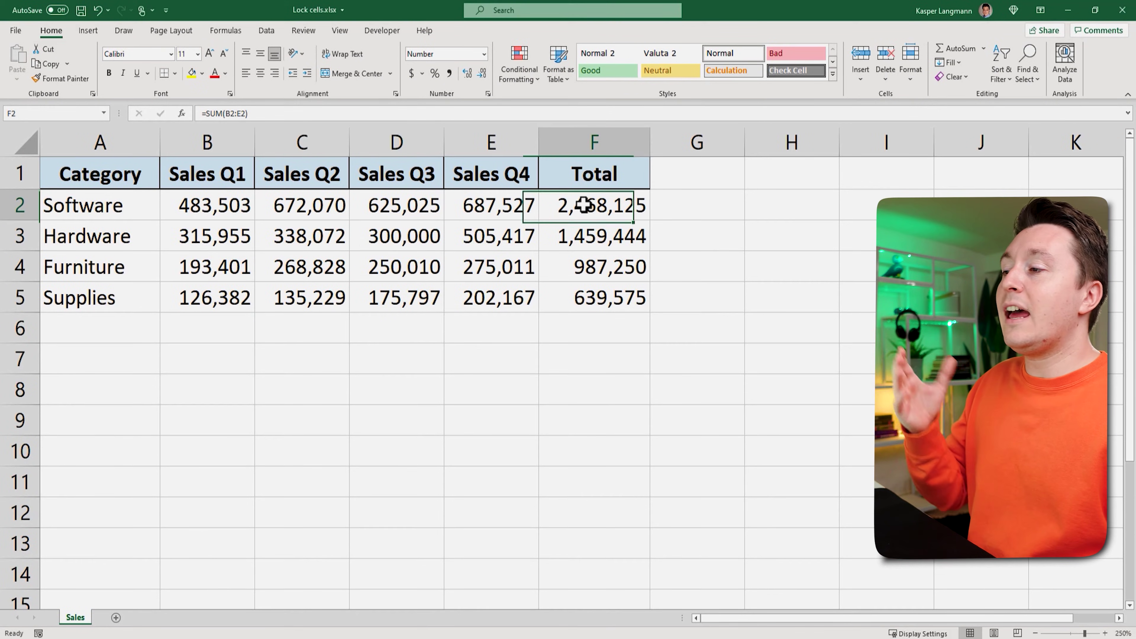
right_click(593, 206)
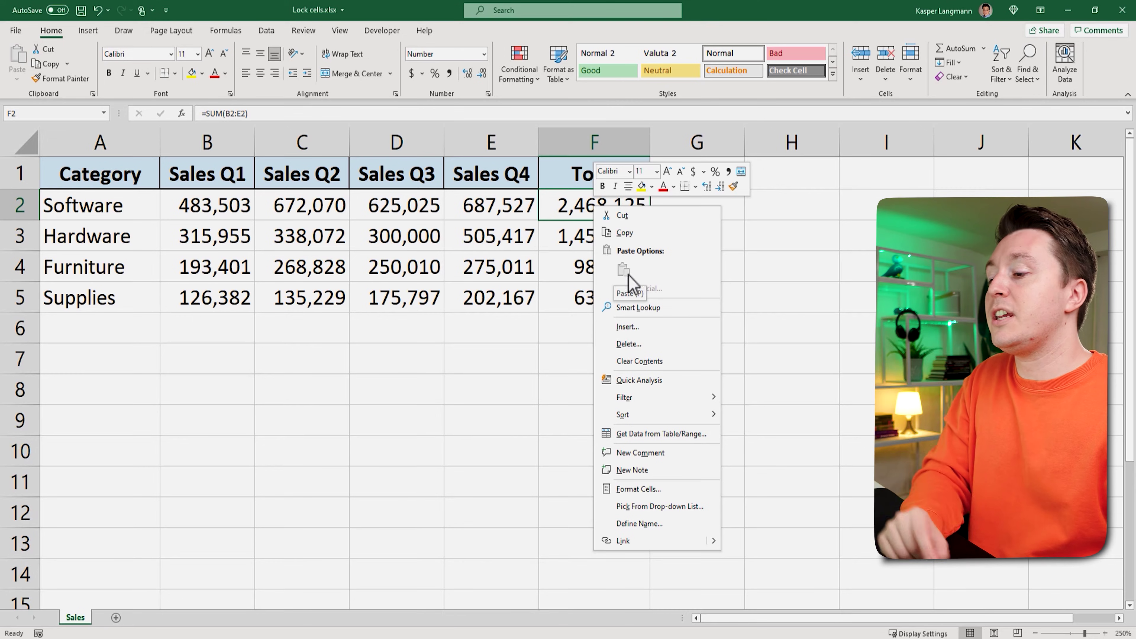
click(651, 489)
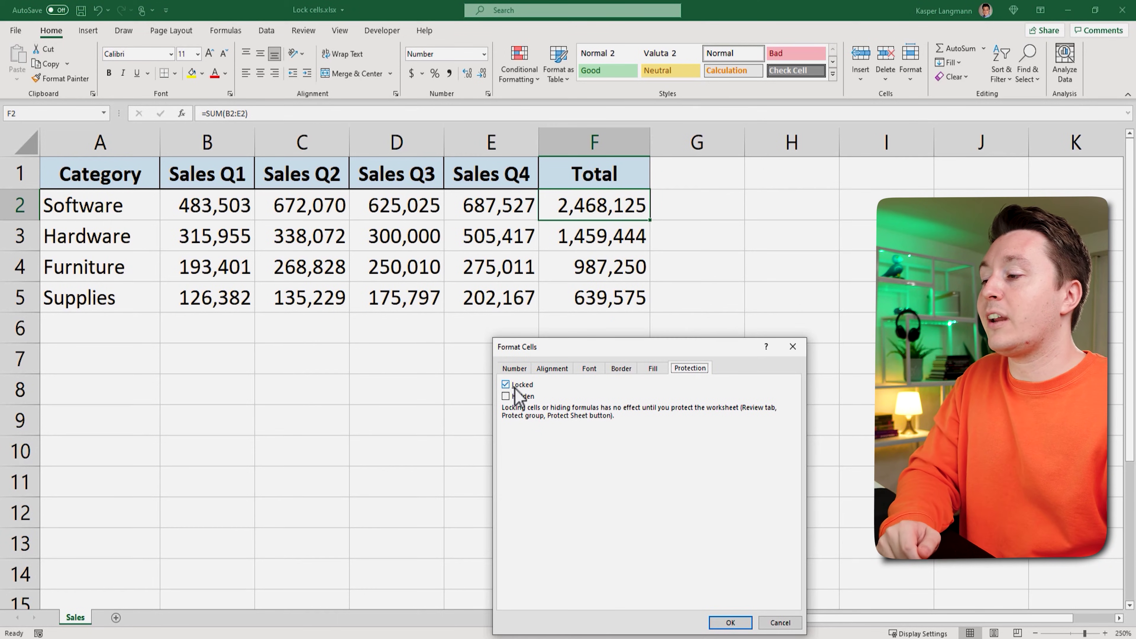
click(791, 347)
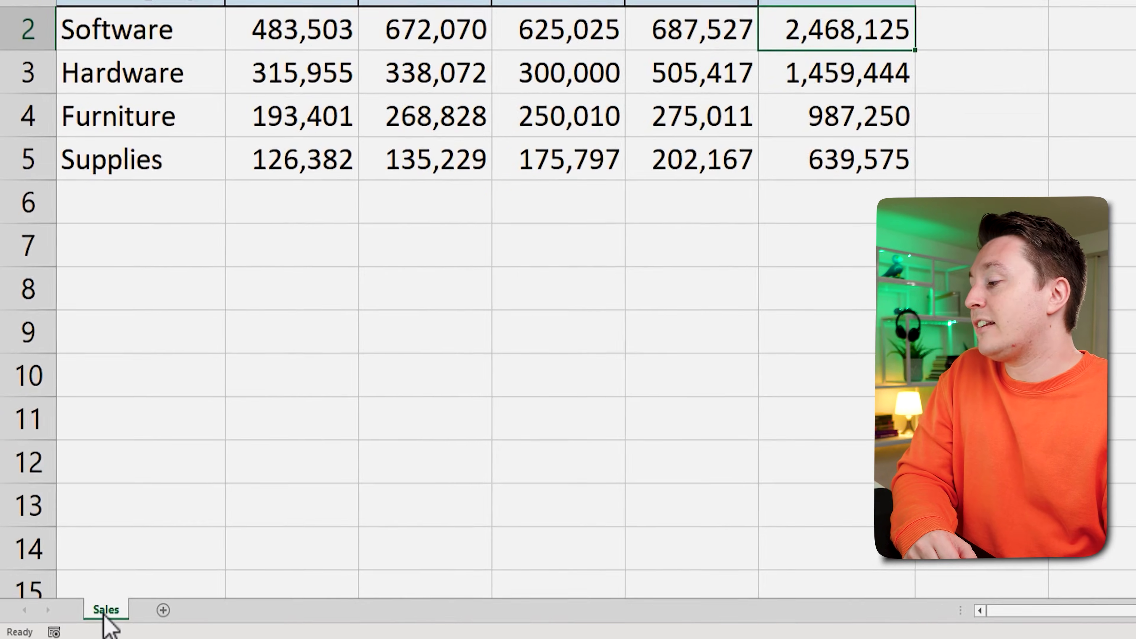
Step: Protect the Sales sheet with a blank password from the sheet tab menu
right_click(75, 617)
click(197, 482)
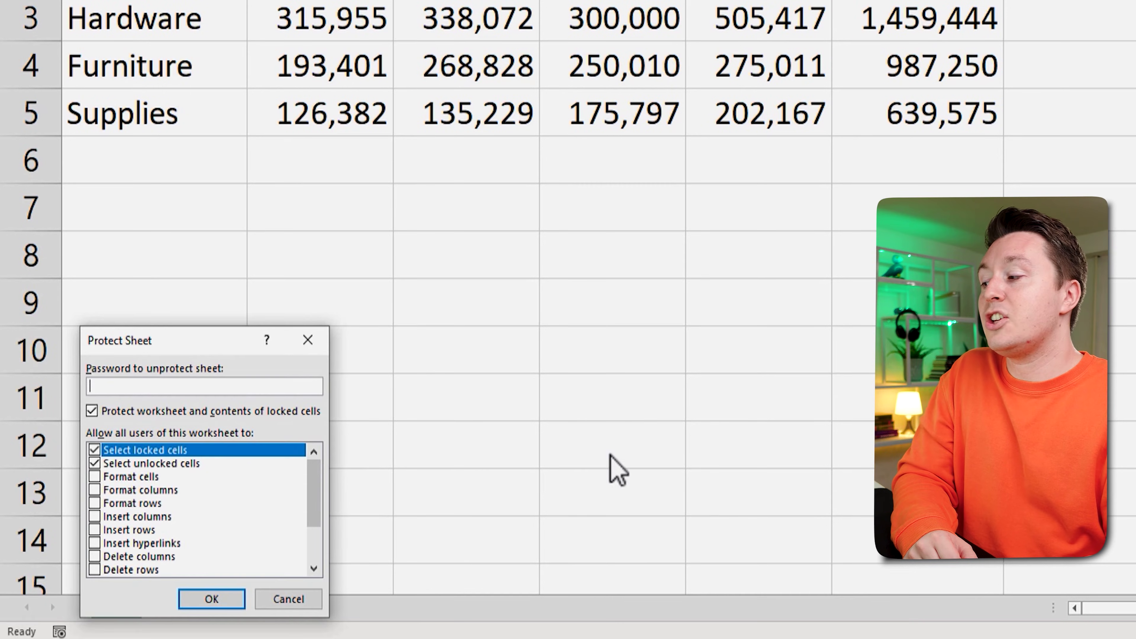
drag(254, 356, 507, 158)
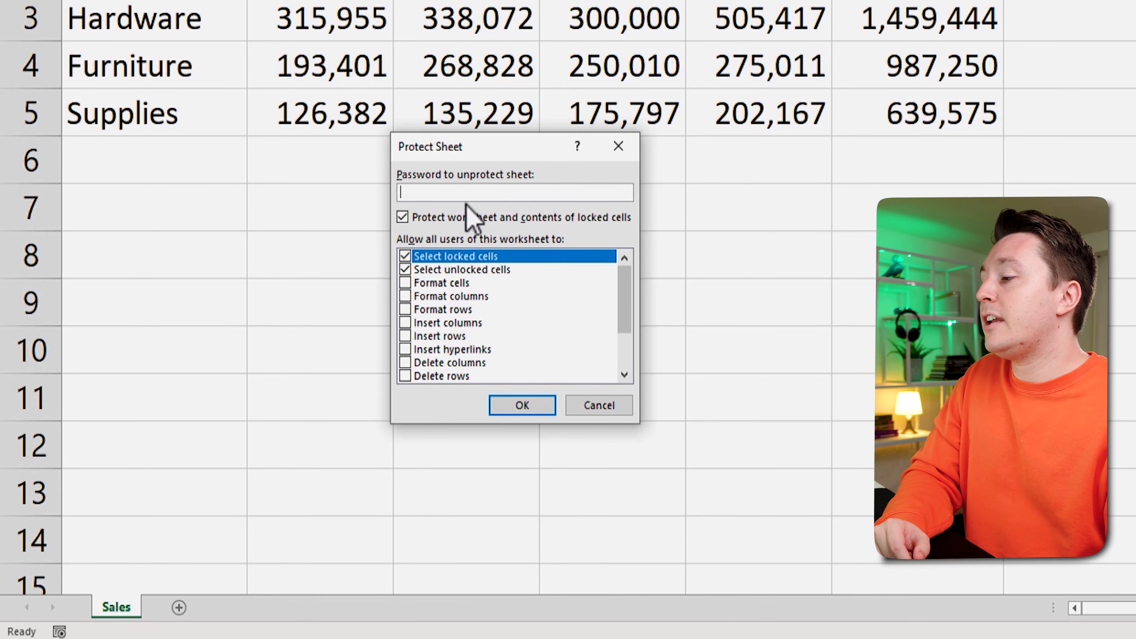
click(522, 405)
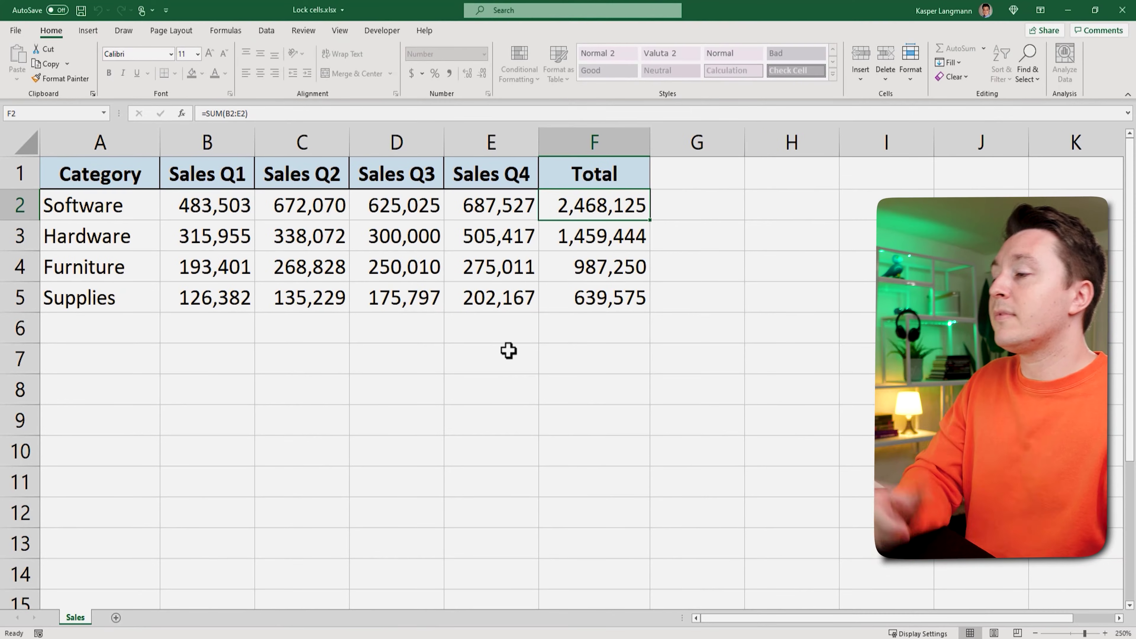
Step: Enter 500,000 as Hardware's Q3 sales in D3
click(407, 231)
text(500000)
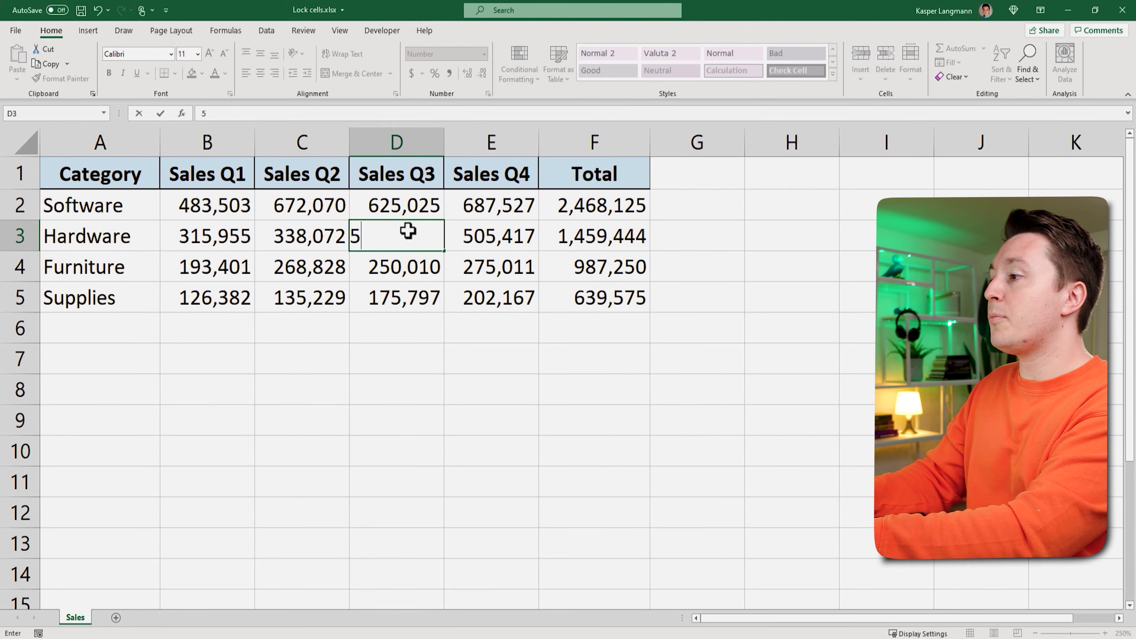
key(Return)
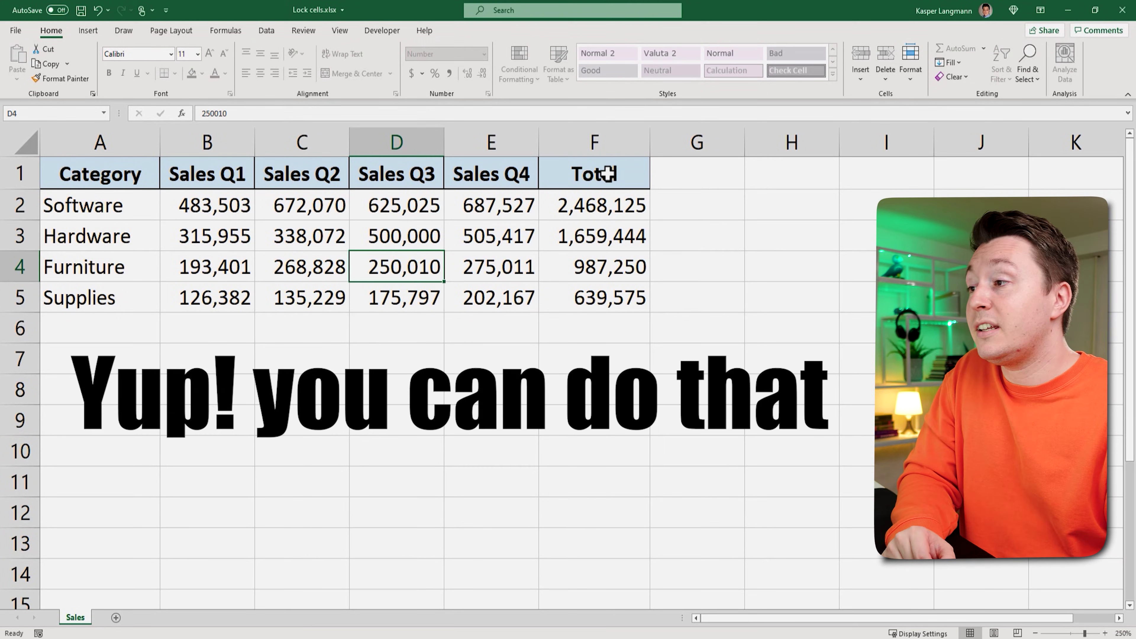
Step: Verify the header F1, category A2 and Total F4 cells reject edits with a protection warning
click(608, 174)
double_click(608, 174)
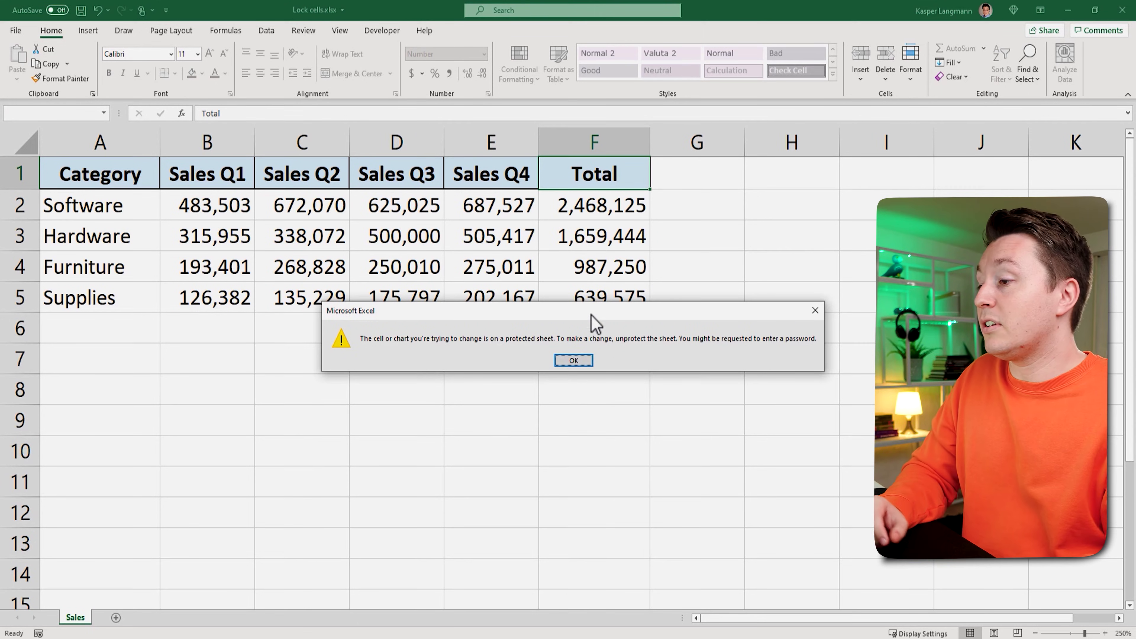
click(575, 360)
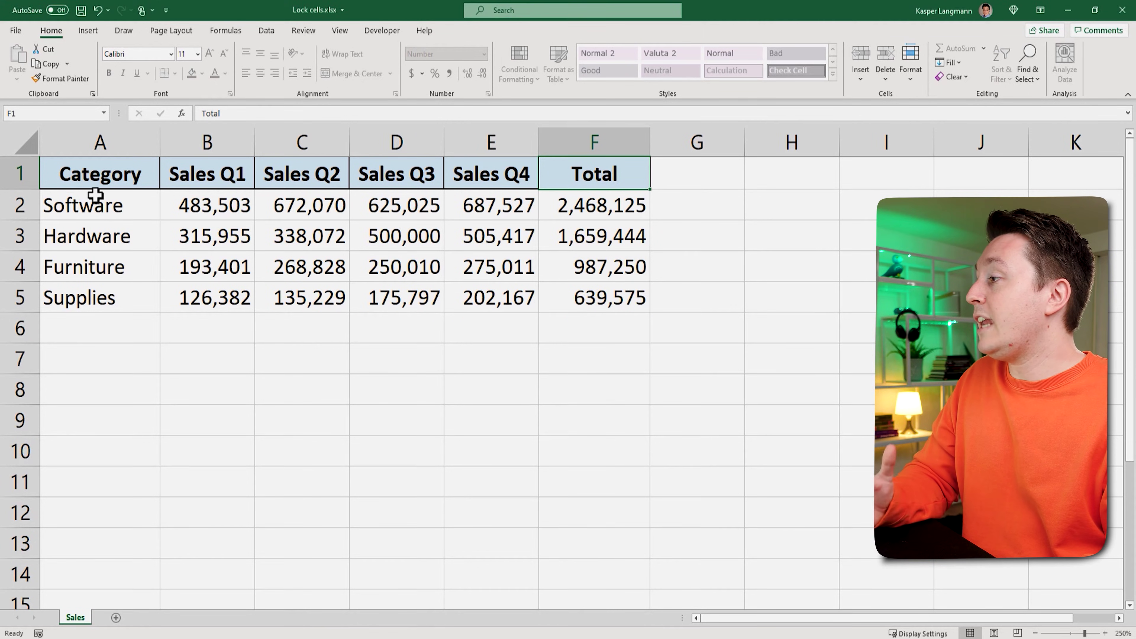
click(112, 213)
double_click(116, 212)
key(Return)
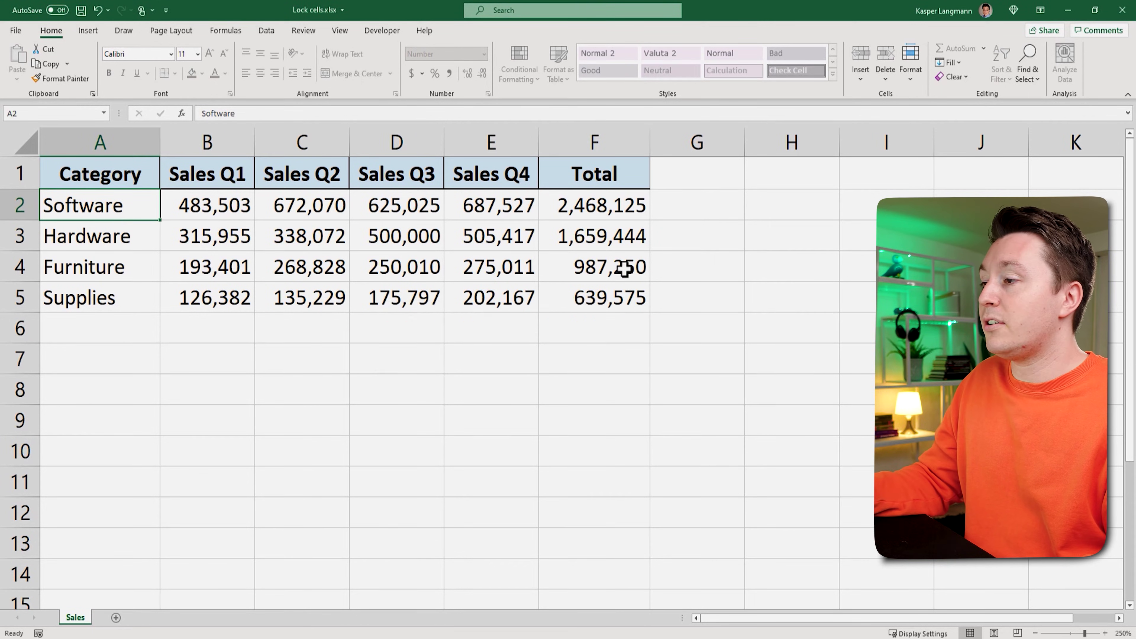
double_click(624, 269)
key(Return)
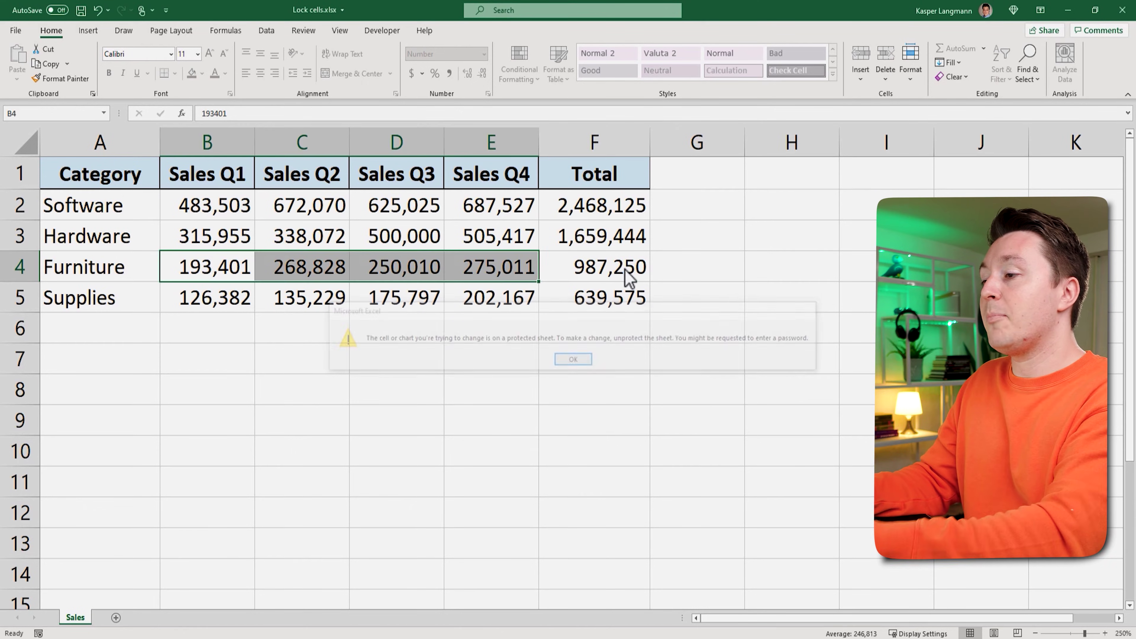
drag(219, 203, 497, 297)
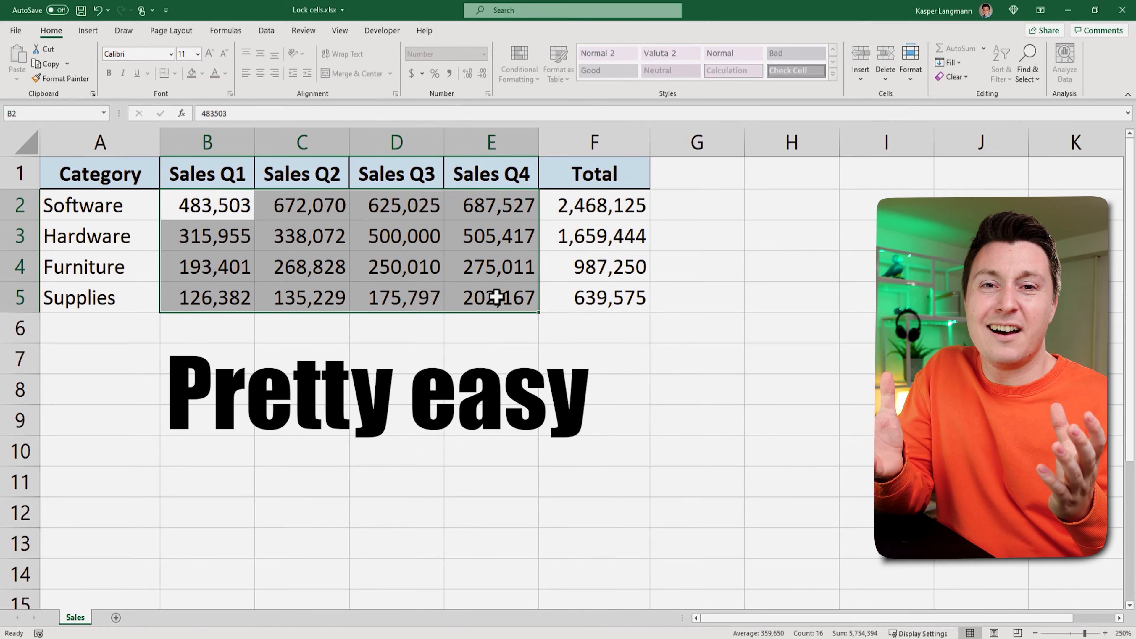
click(392, 236)
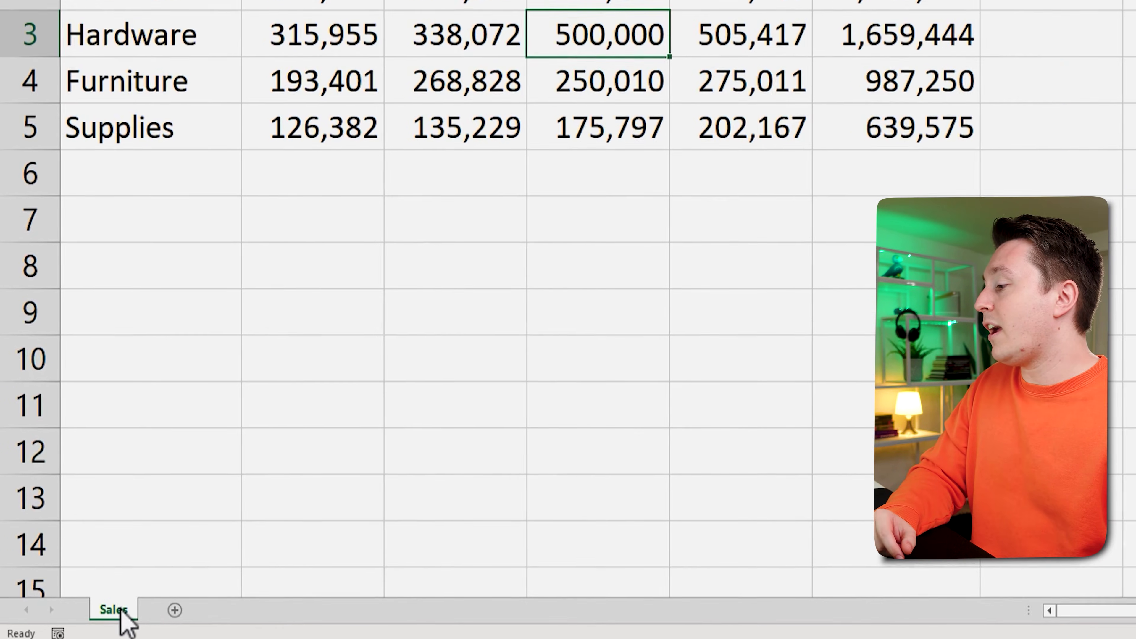
Step: Unprotect the Sales sheet from its tab's context menu
right_click(91, 613)
click(231, 480)
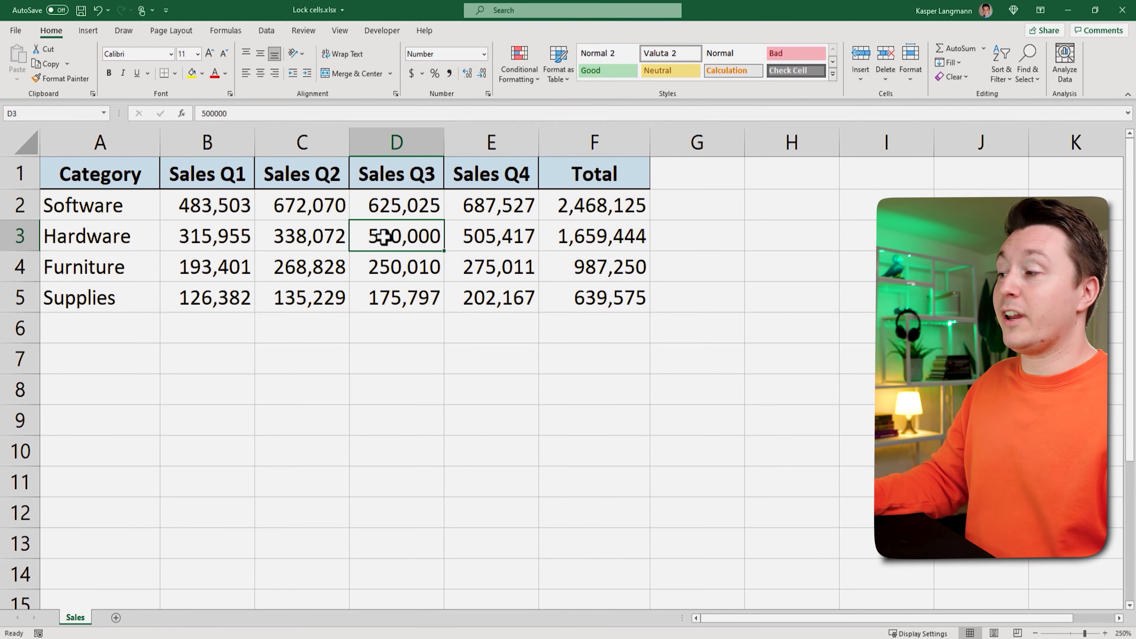
Step: Protect the Sales sheet again with a password, entering and confirming it
drag(216, 212, 473, 295)
click(469, 270)
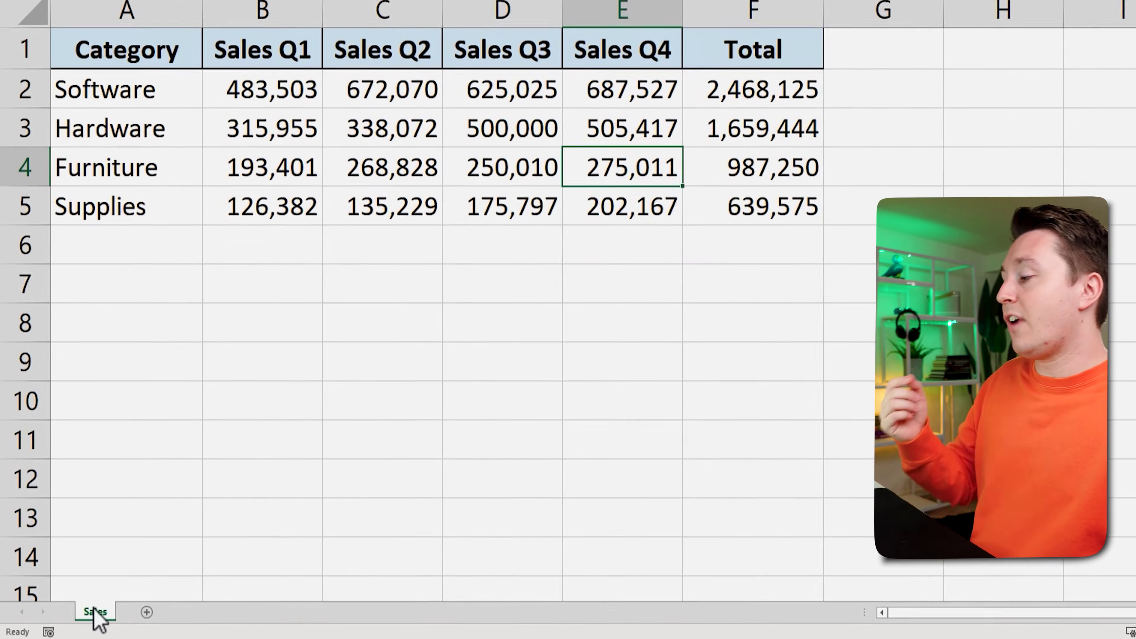
right_click(75, 617)
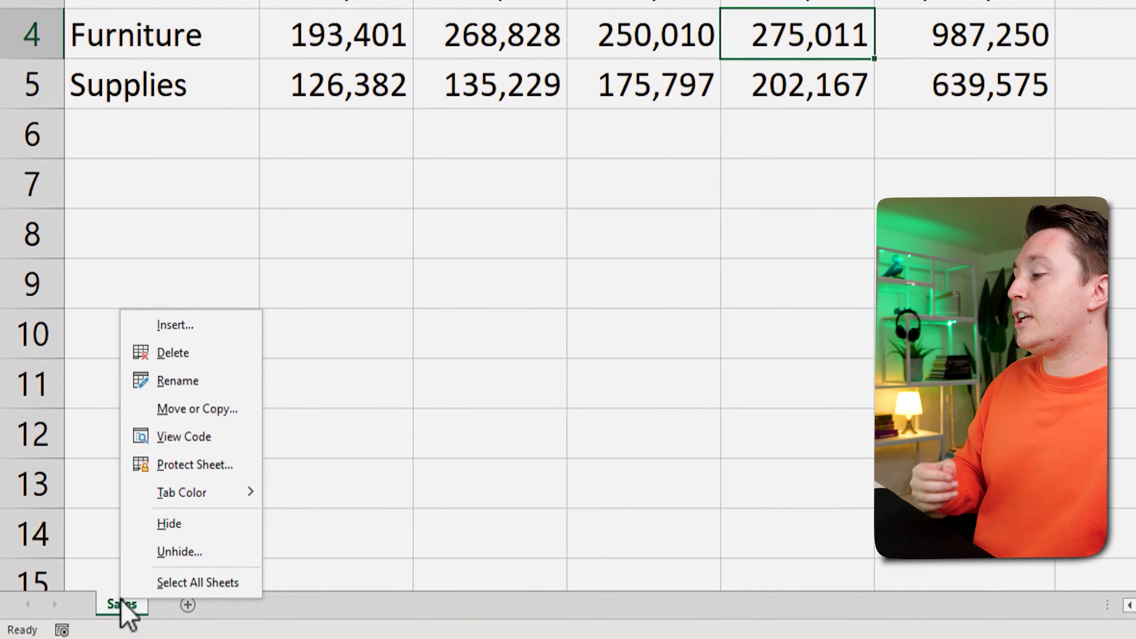
click(204, 462)
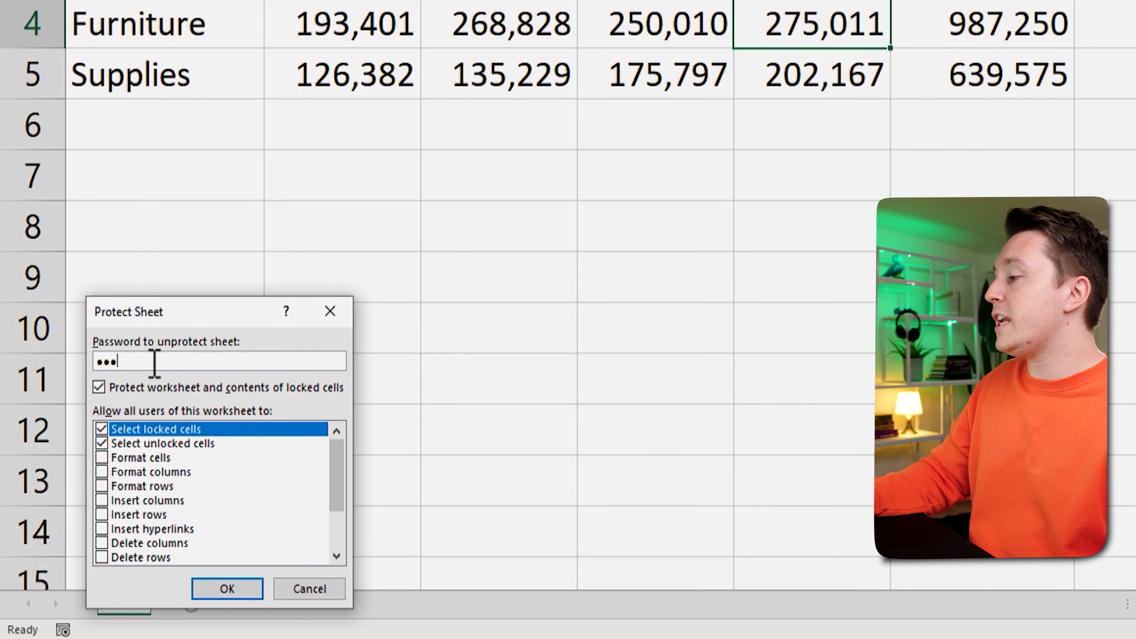
click(237, 593)
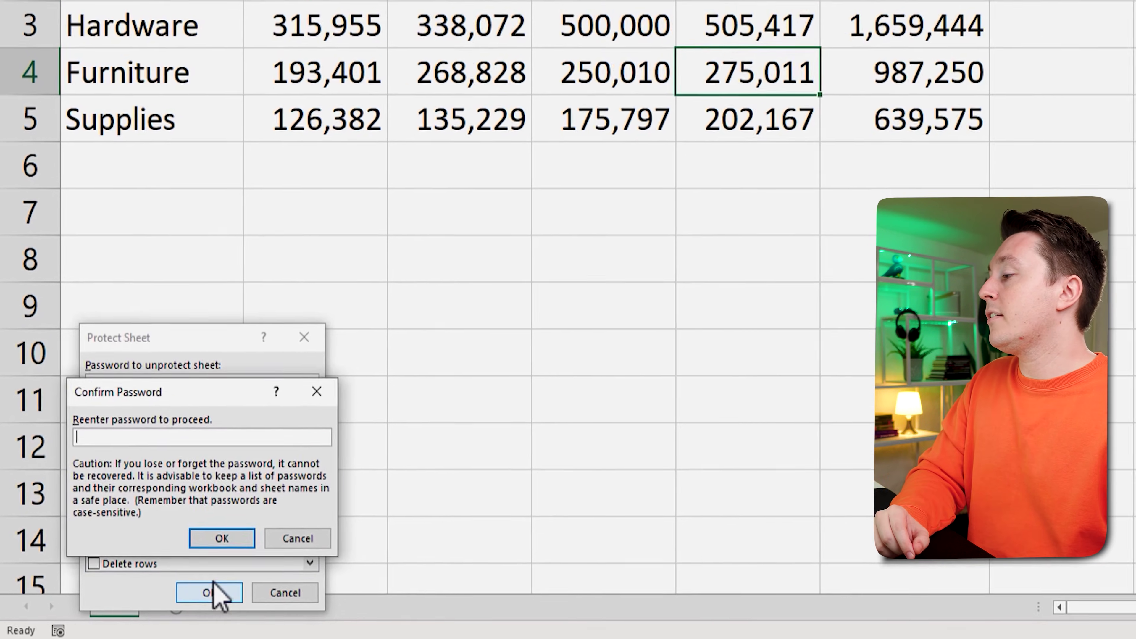
text(123)
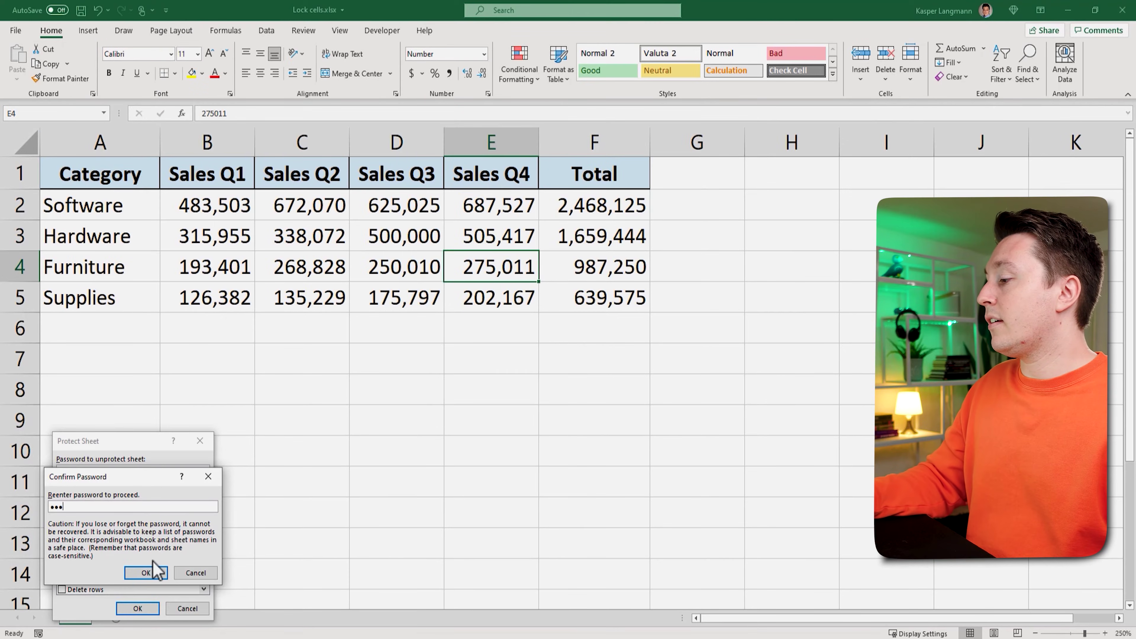
click(146, 573)
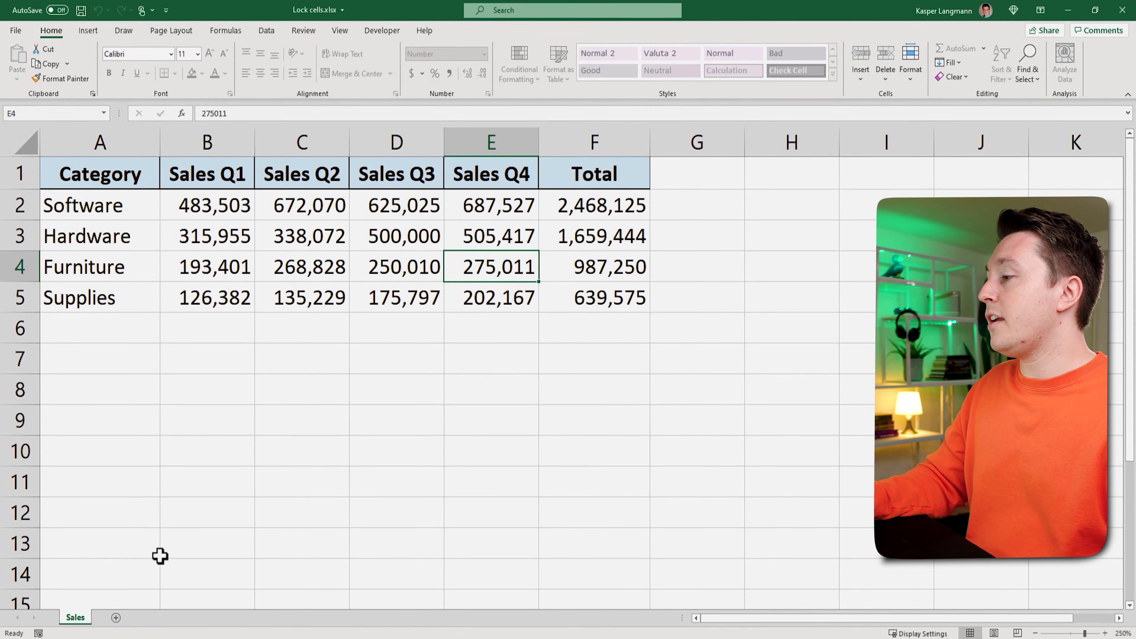
click(411, 289)
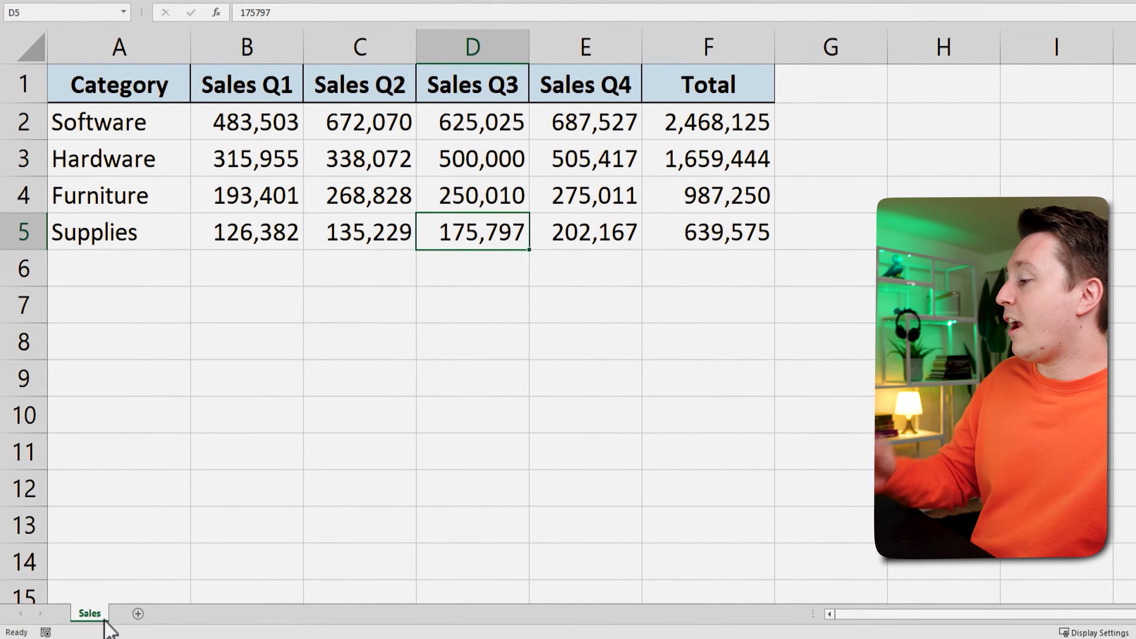
Step: Unprotect the Sales sheet by supplying its password
right_click(76, 619)
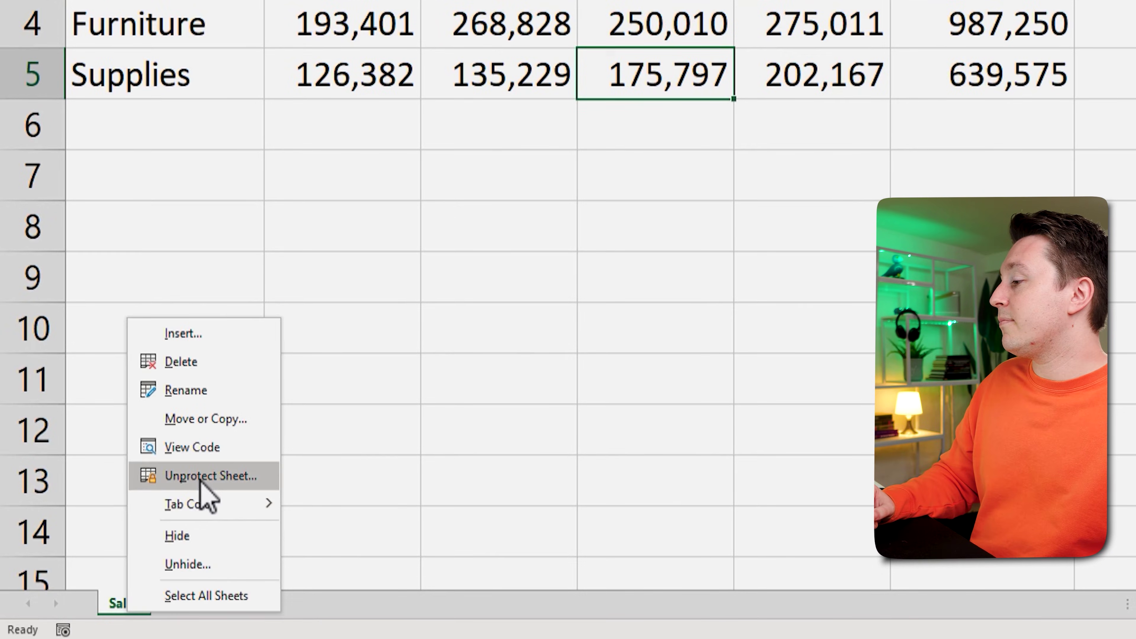
click(123, 540)
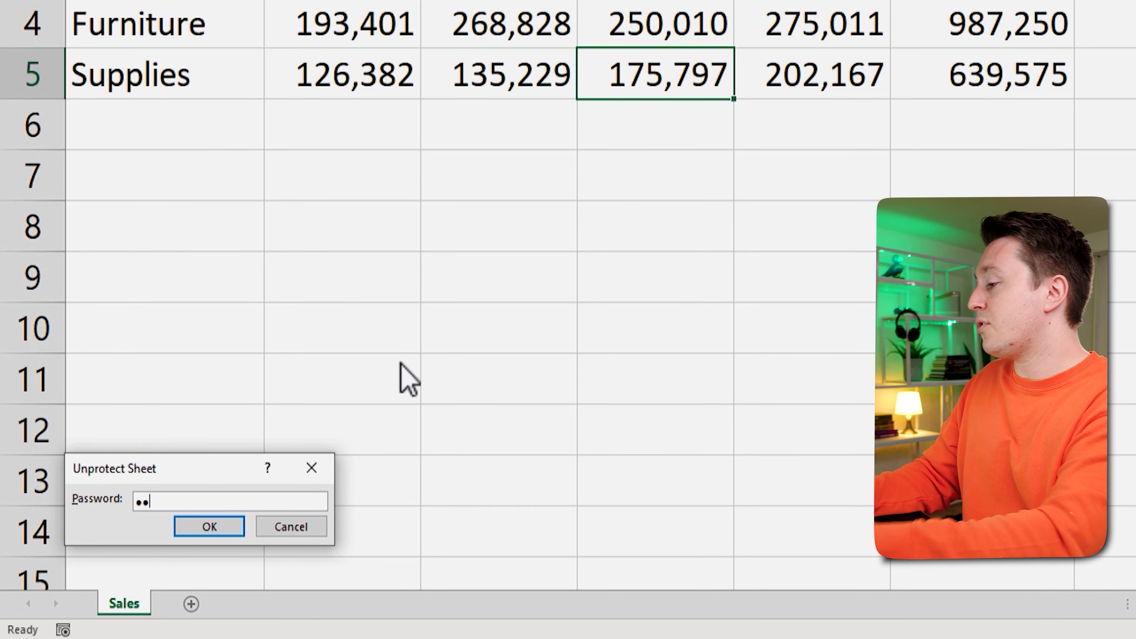
click(210, 526)
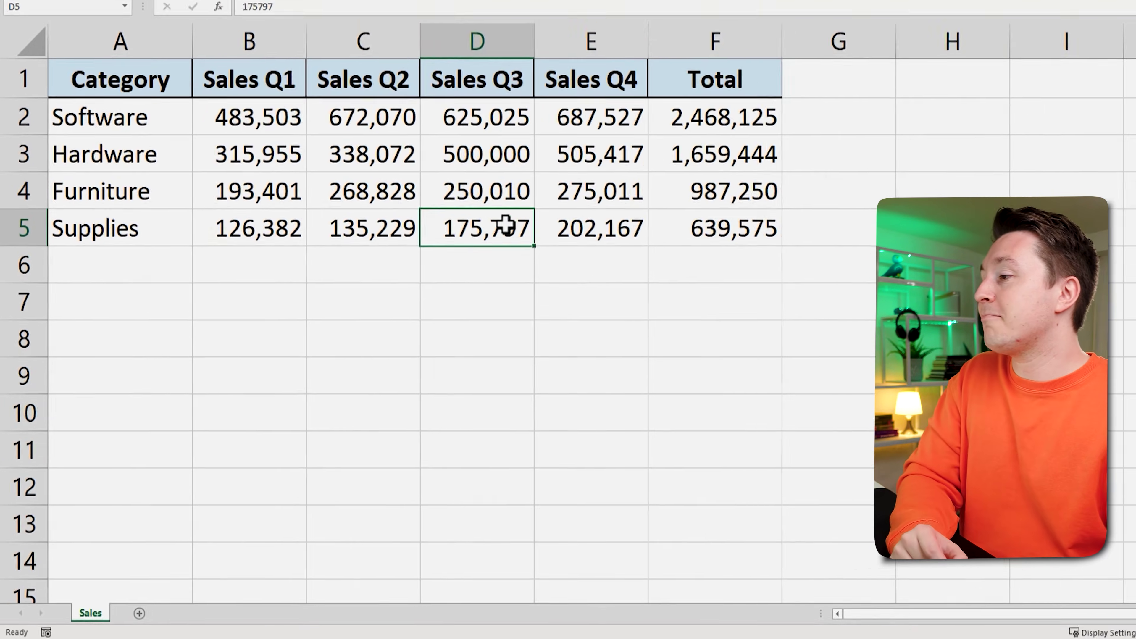
click(469, 248)
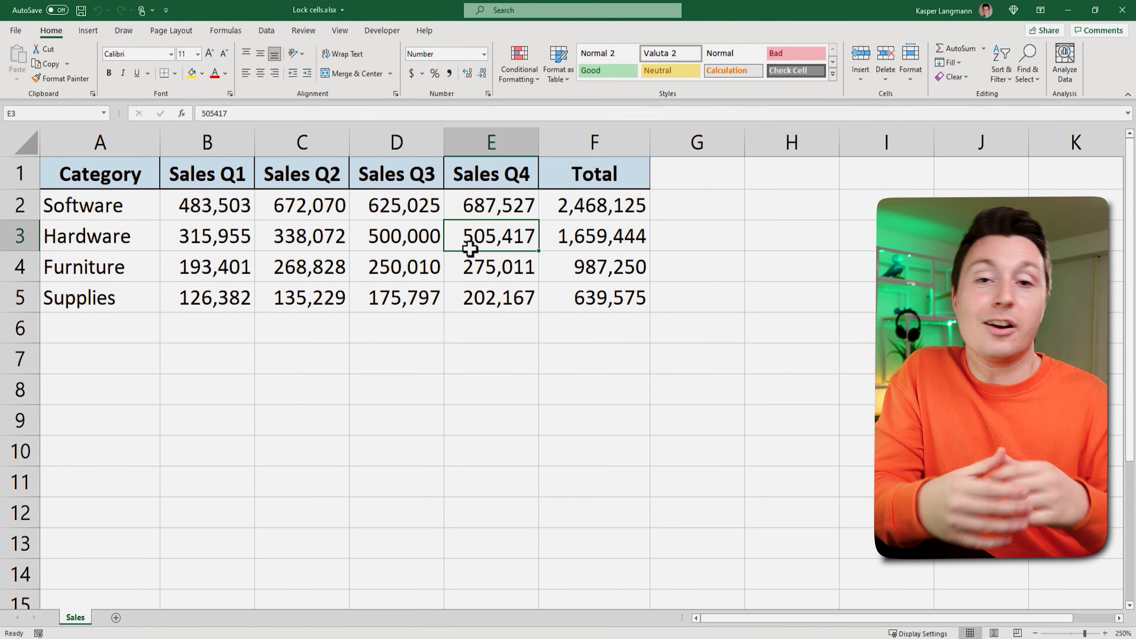